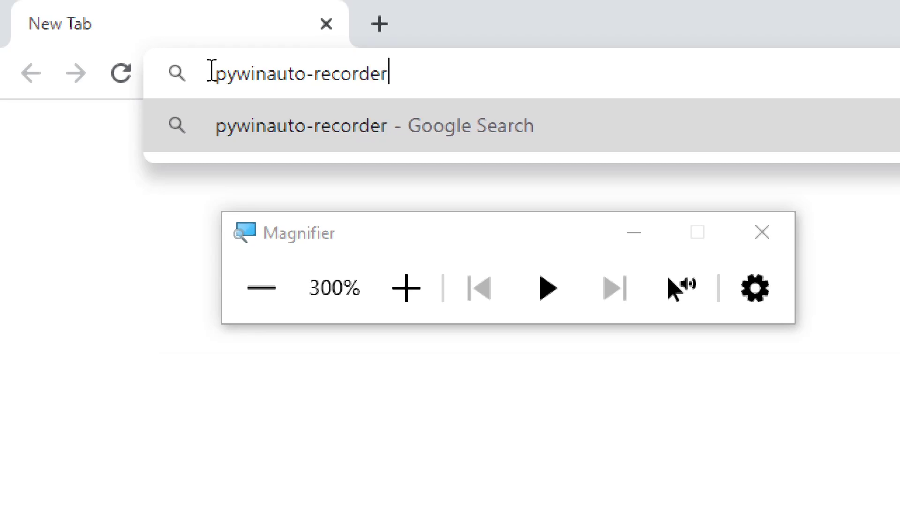
# Open pywinauto-recorder.readthedocs.io, reset the screen magnification to 100% and turn the Magnifier off
pyautogui.write('ocs.io')
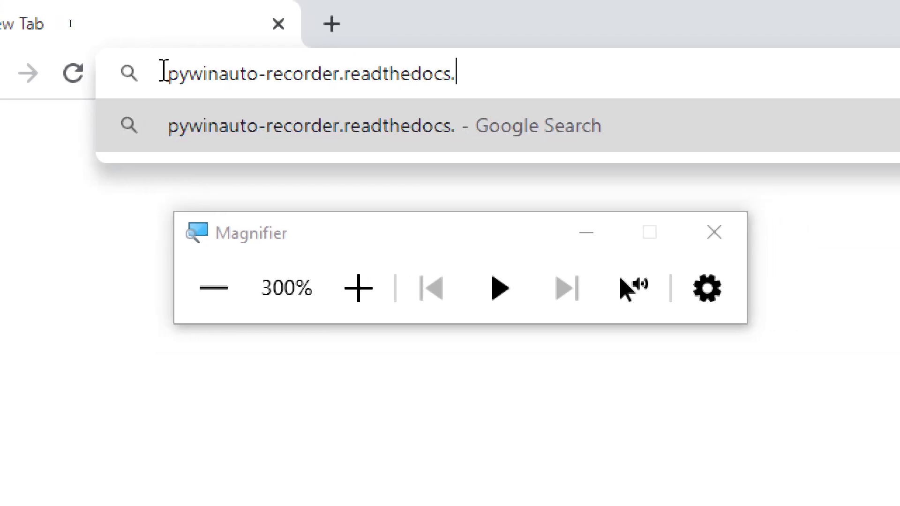
pyautogui.press('Return')
pyautogui.press('super+minus')
pyautogui.press('super+minus')
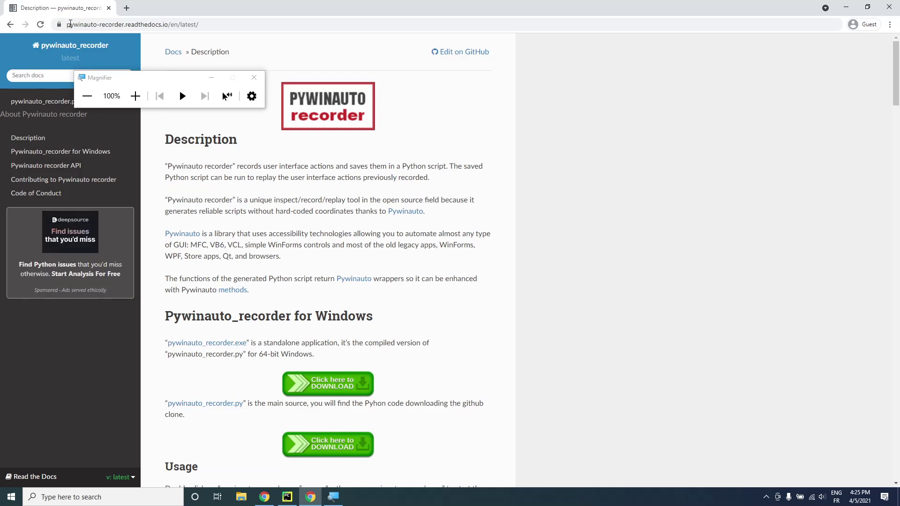
pyautogui.press('super+Escape')
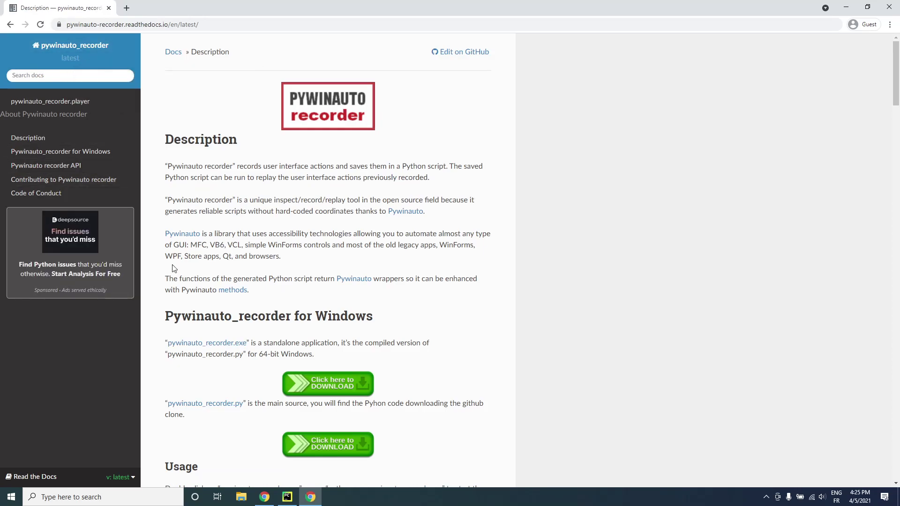
# Download the 64-bit Windows installer of Pywinauto recorder from the documentation page and run it
pyautogui.click(206, 343)
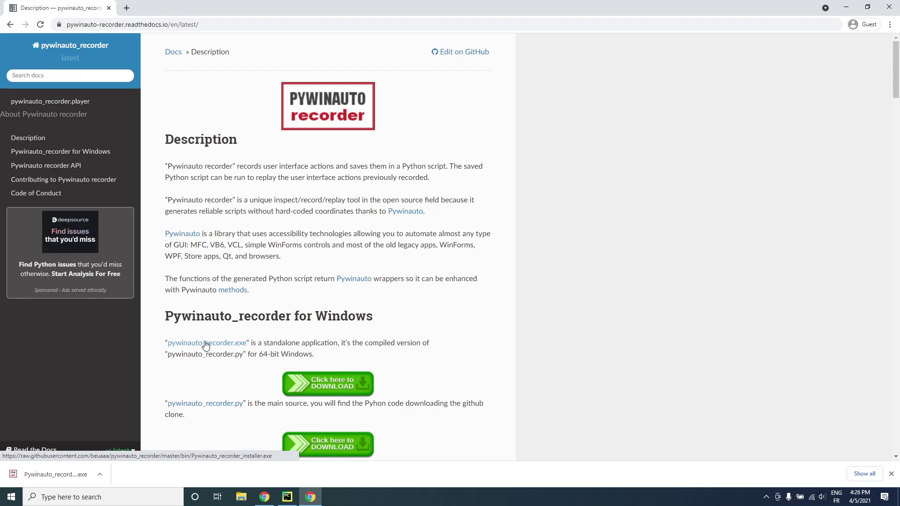
pyautogui.doubleClick(328, 385)
pyautogui.click(100, 474)
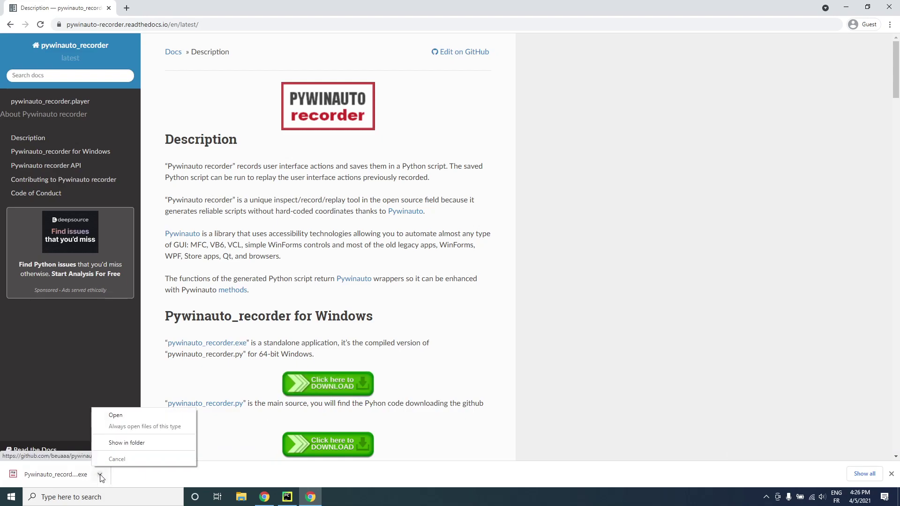
pyautogui.click(110, 416)
# Install Pywinauto recorder in C:\Program Files\Pywinauto recorder with a desktop shortcut, show the installation details and close the setup
pyautogui.click(349, 180)
pyautogui.click(483, 333)
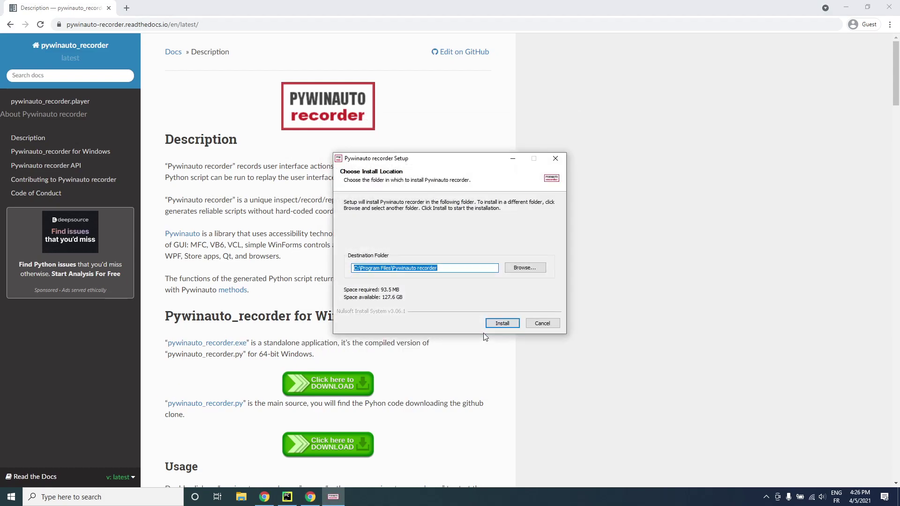
pyautogui.click(502, 323)
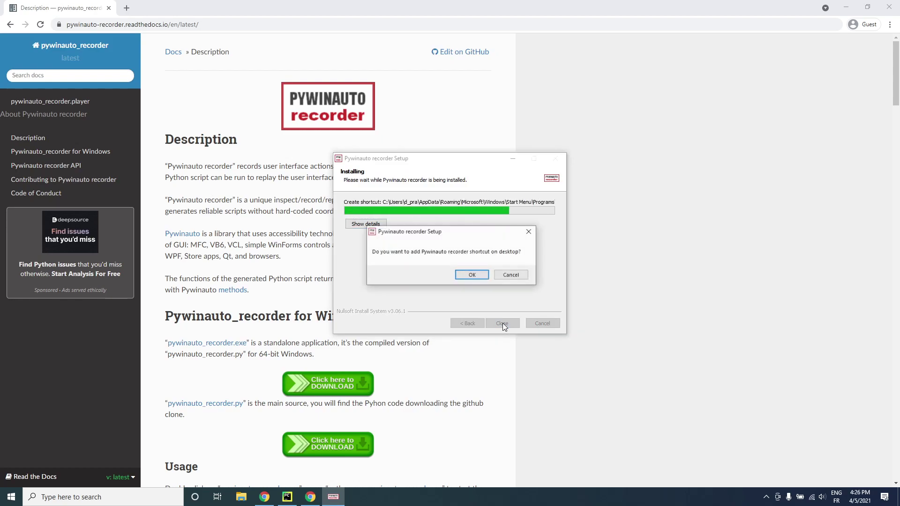
pyautogui.click(472, 274)
pyautogui.click(471, 274)
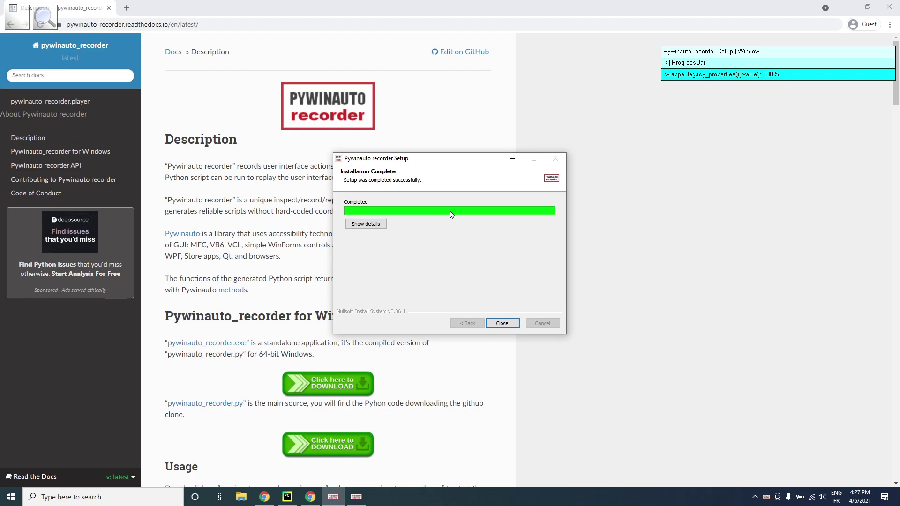
pyautogui.click(367, 223)
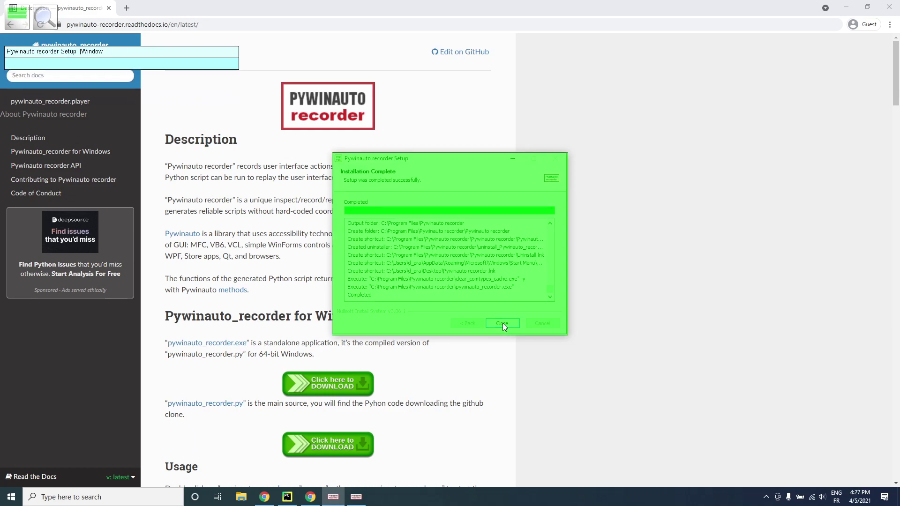
pyautogui.click(501, 323)
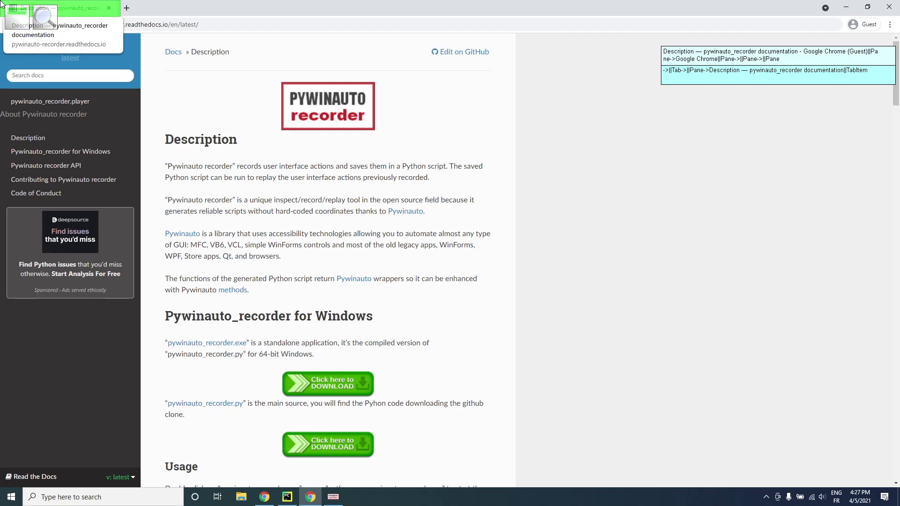
# Start recording the user interface actions and launch the Calculator app through a Windows search for "calculator"
pyautogui.hotkey('ctrl', 'alt', 'r')
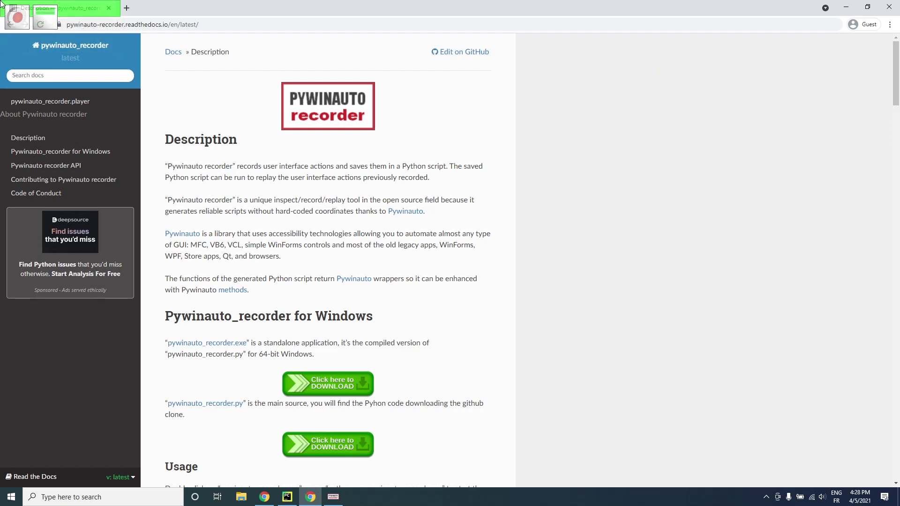
pyautogui.press('super')
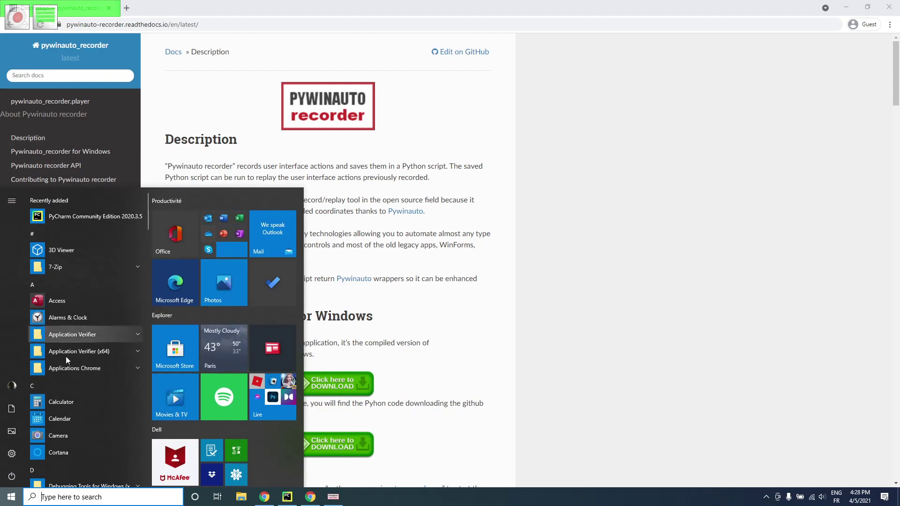
pyautogui.write('calculator')
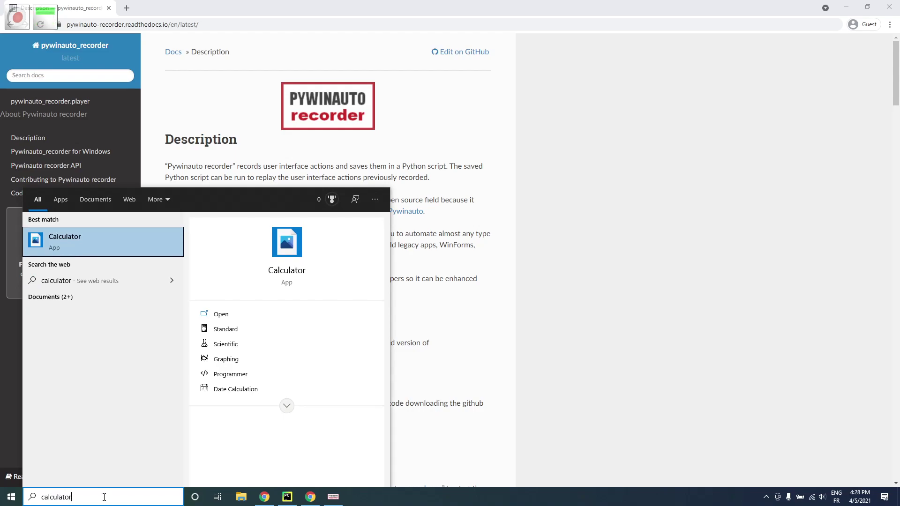
pyautogui.press('Return')
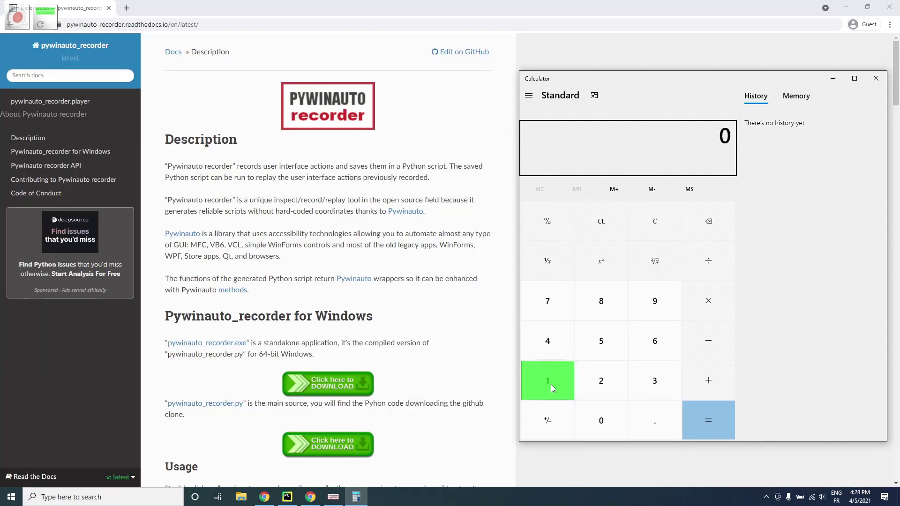
# Calculate 1 + 2 in the Calculator and close the Calculator window
pyautogui.click(548, 382)
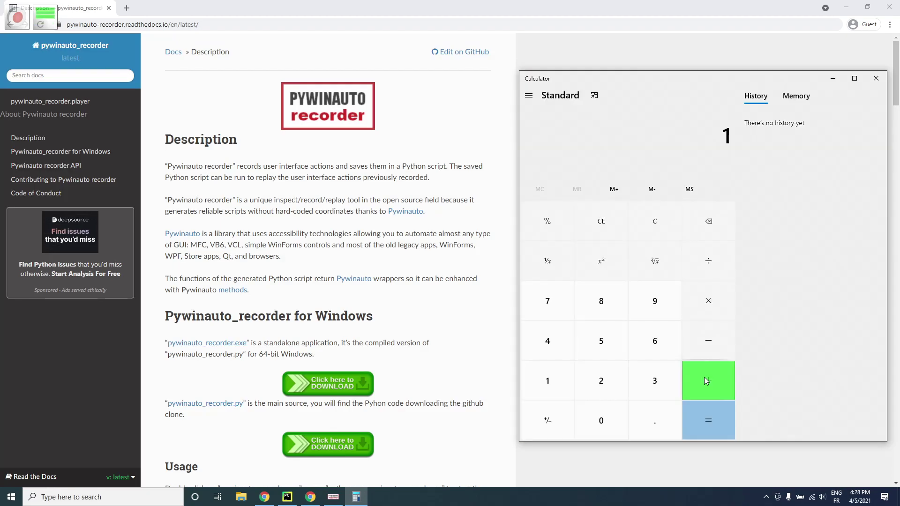
pyautogui.click(707, 382)
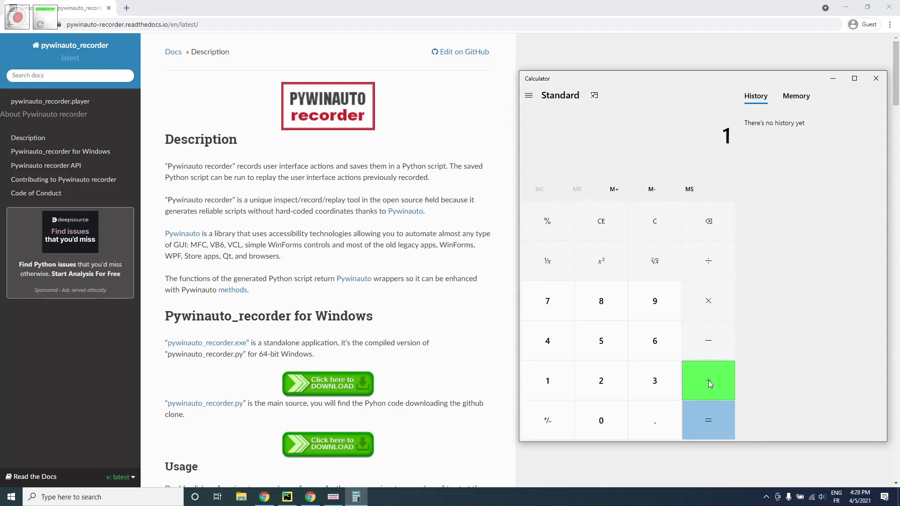
pyautogui.click(607, 385)
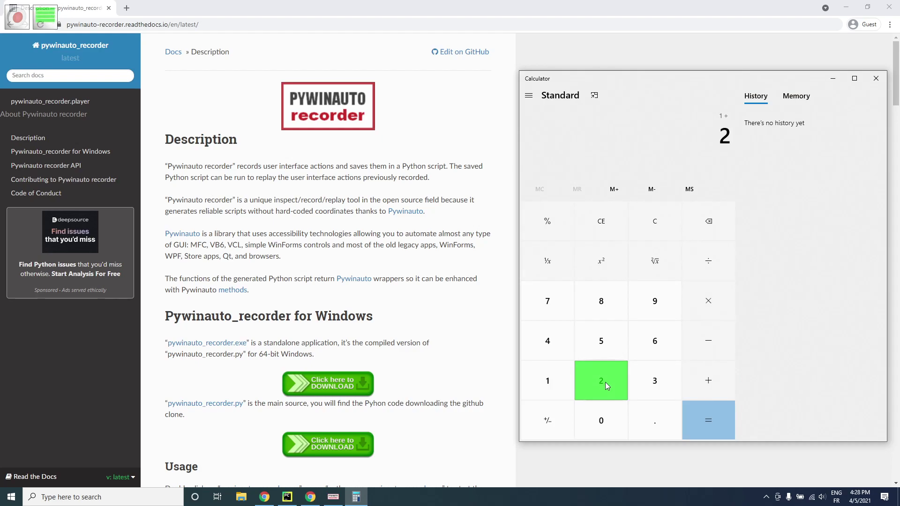
pyautogui.click(705, 423)
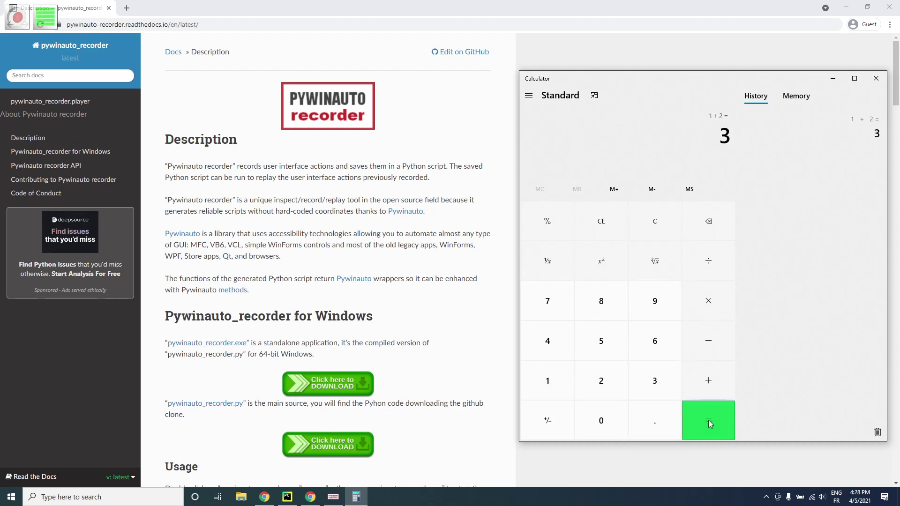
pyautogui.click(876, 79)
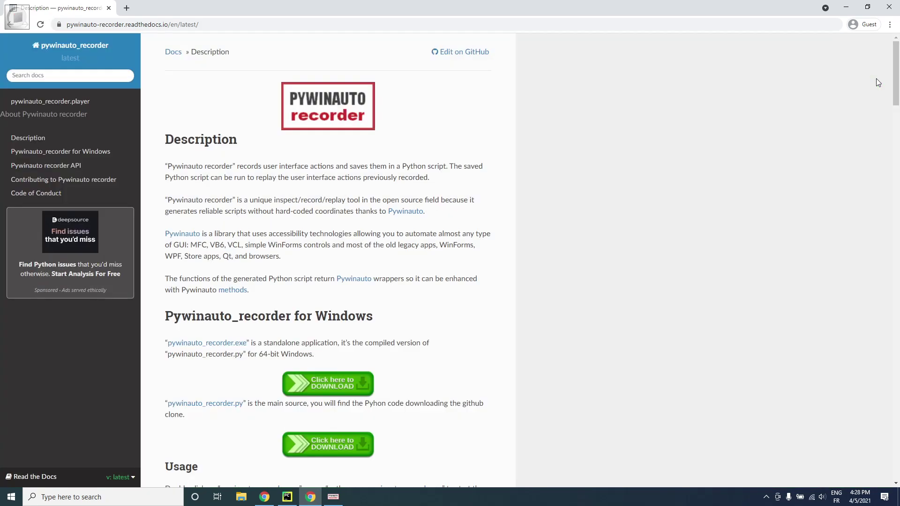
# Replay the recorded script from the clipboard so that it calculates 1 + 2 in the Calculator and closes it
pyautogui.press('super')
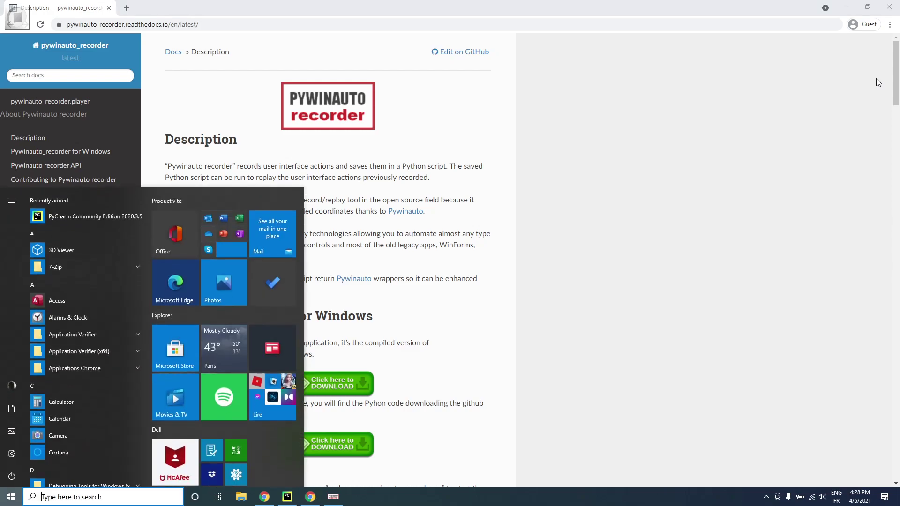
pyautogui.click(766, 497)
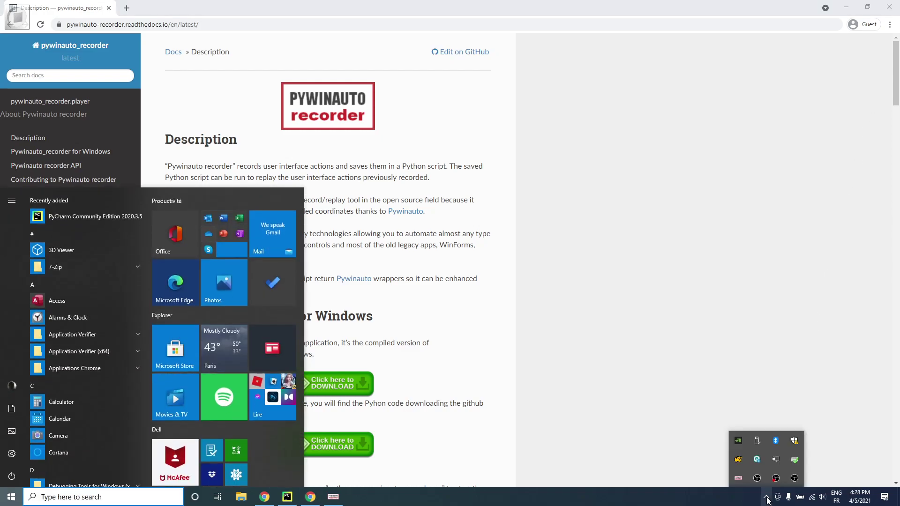
pyautogui.rightClick(738, 478)
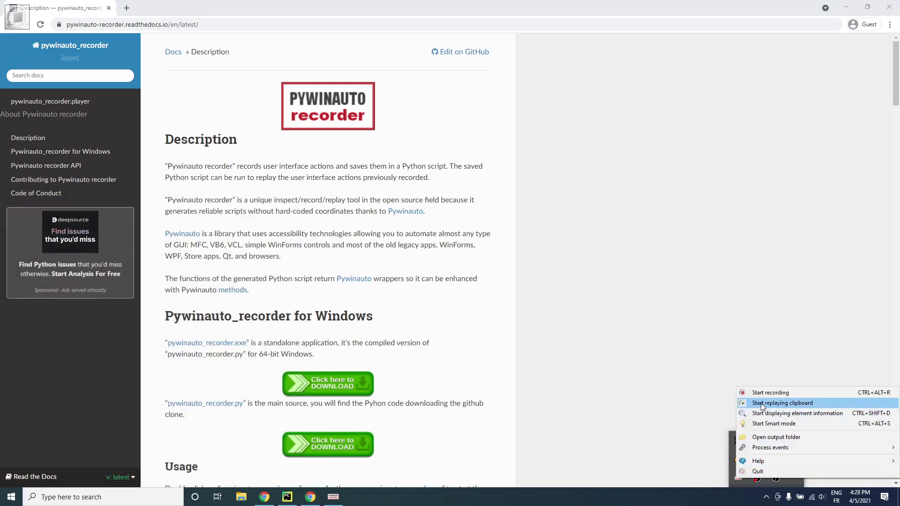
pyautogui.click(819, 404)
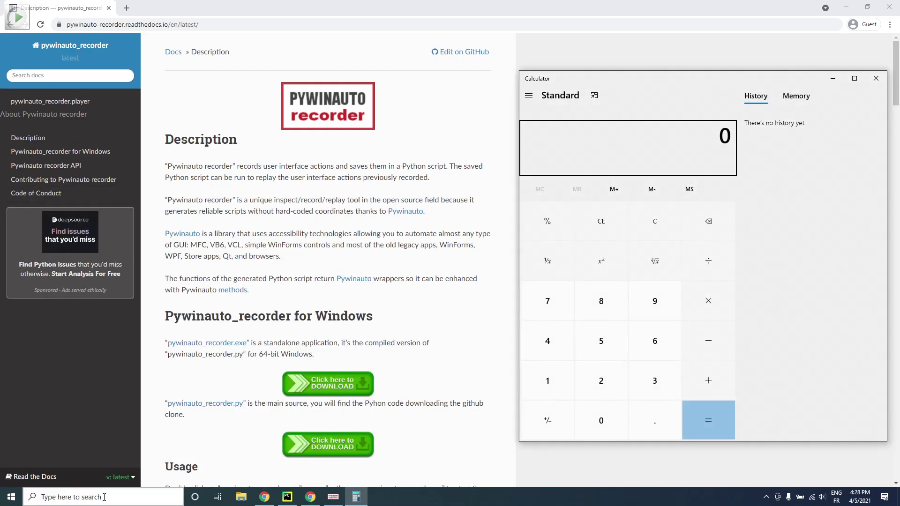
pyautogui.click(547, 381)
pyautogui.click(600, 382)
pyautogui.click(700, 417)
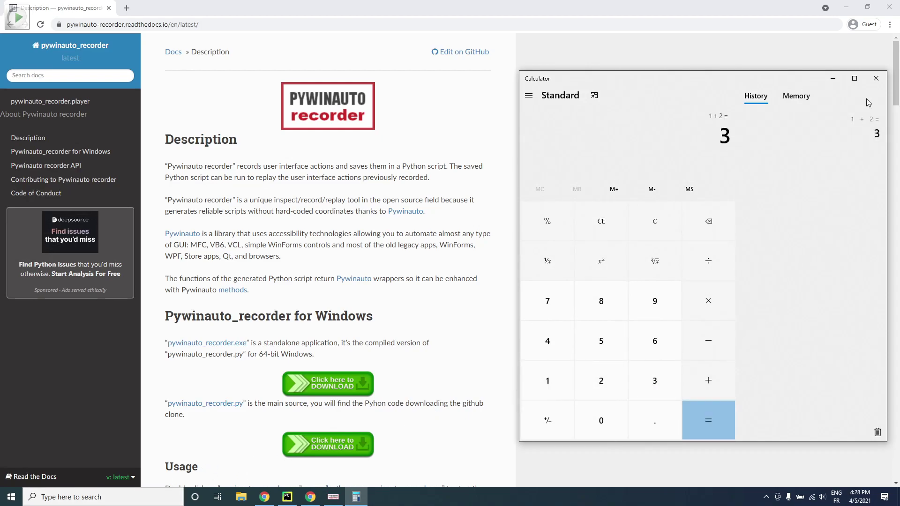
pyautogui.click(875, 78)
# Open the output folder of Pywinauto recorder and snap its window to the right half of the desktop
pyautogui.press('super')
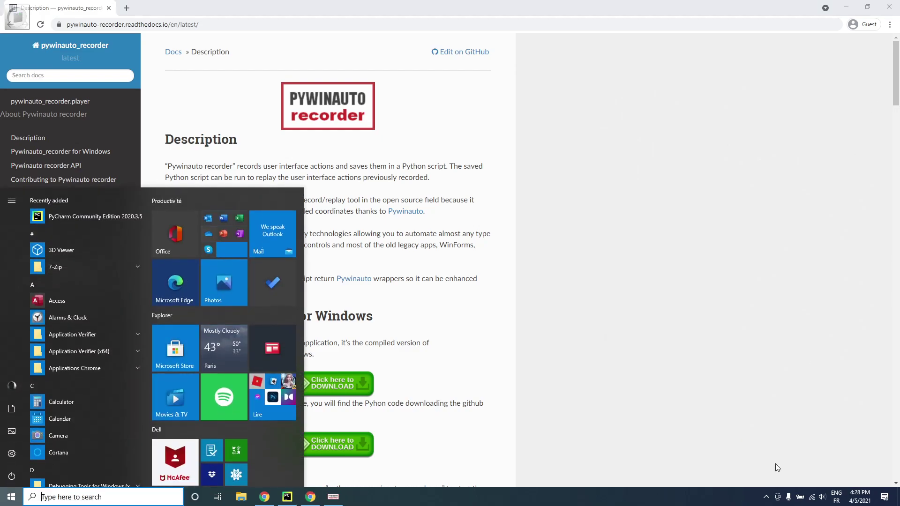
pyautogui.click(765, 497)
pyautogui.rightClick(738, 478)
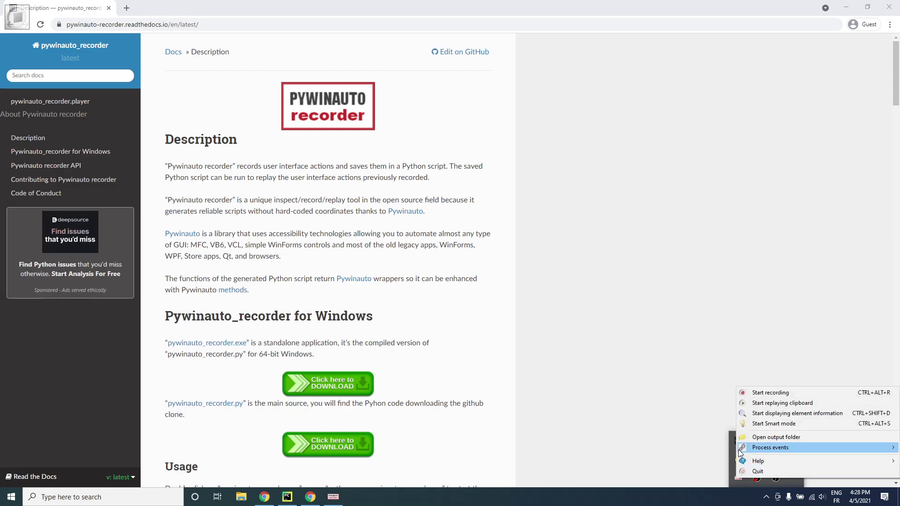
pyautogui.click(817, 437)
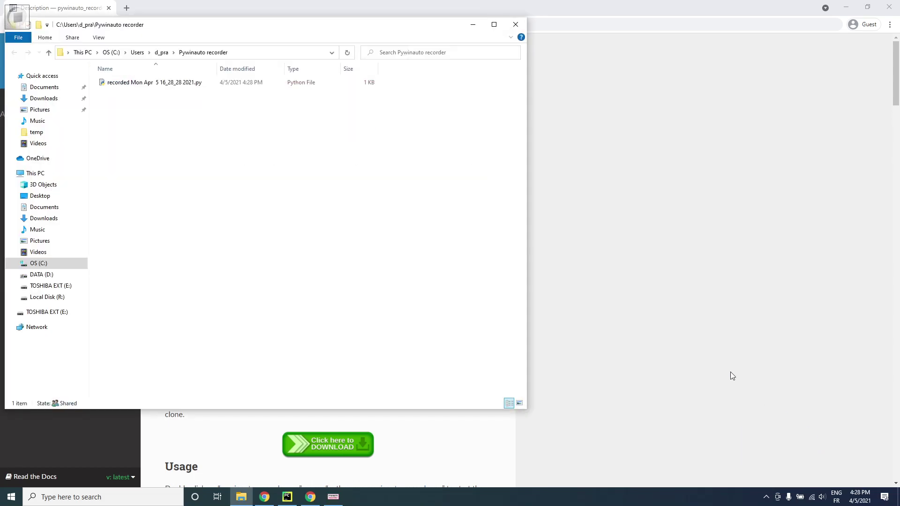
pyautogui.press('super+Right')
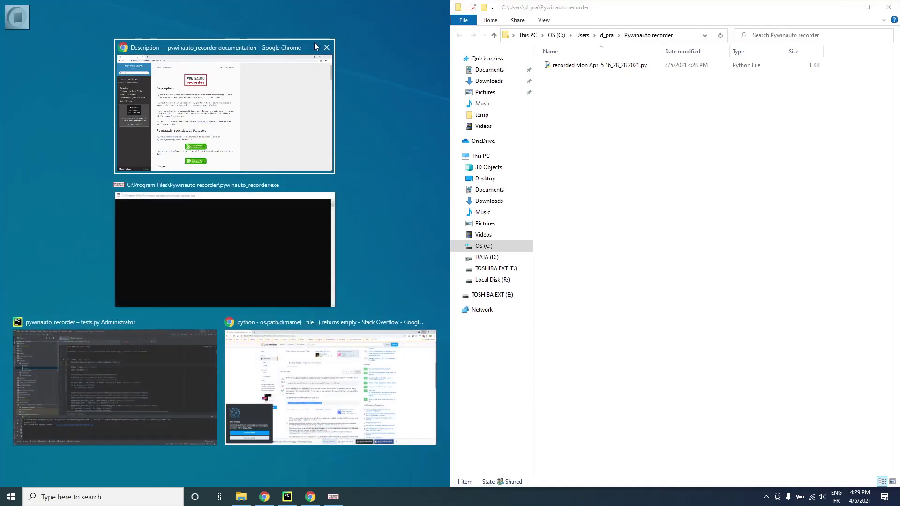
pyautogui.click(438, 4)
# Open the recorded Python script from the output folder for editing in Notepad++
pyautogui.click(608, 68)
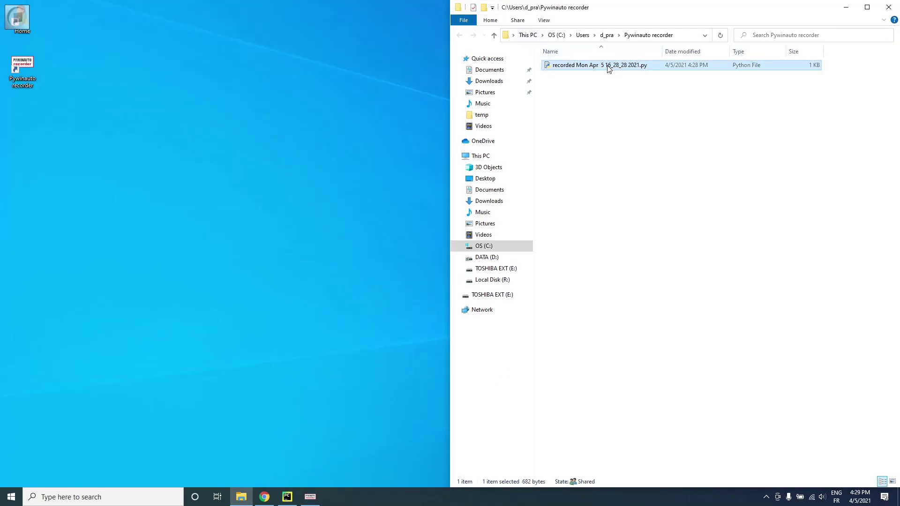
pyautogui.rightClick(608, 68)
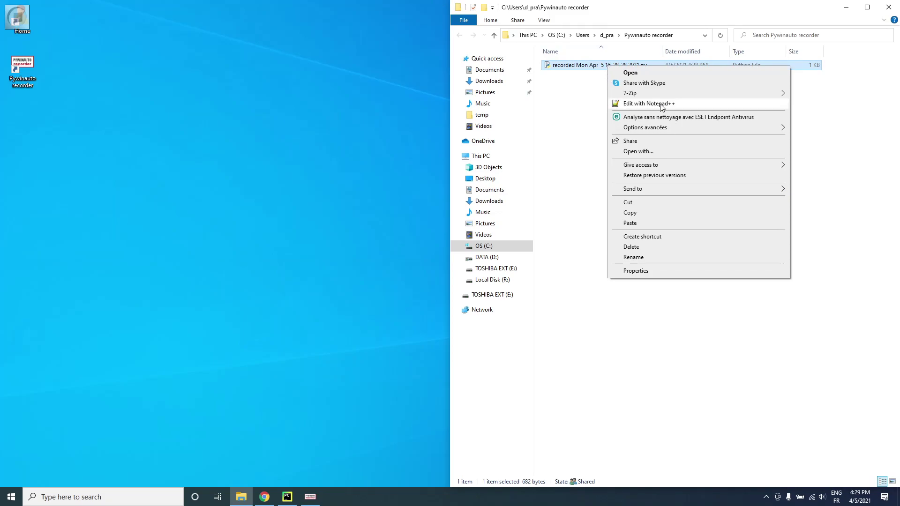
pyautogui.click(701, 104)
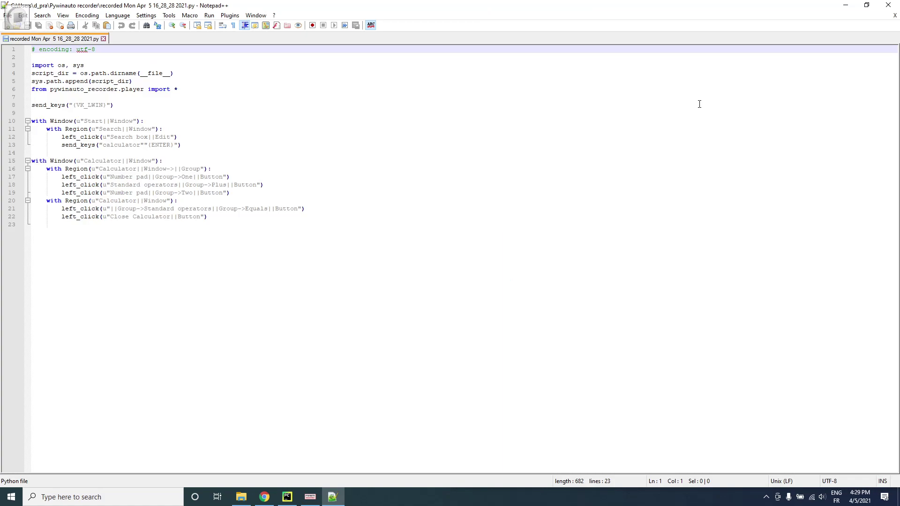
# Assign the One button's left_click to pywinauto_wrapper1 and add pywinauto_wrapper1.draw_outline(colour='red', thickness=22) on a new line below it
pyautogui.press('Down')
pyautogui.press('Down')
pyautogui.press('Down')
pyautogui.press('Down')
pyautogui.press('Down')
pyautogui.press('Down')
pyautogui.press('Down')
pyautogui.press('Down')
pyautogui.press('Down')
pyautogui.press('Down')
pyautogui.press('Down')
pyautogui.press('Down')
pyautogui.press('Down')
pyautogui.press('Down')
pyautogui.press('Down')
pyautogui.press('Down')
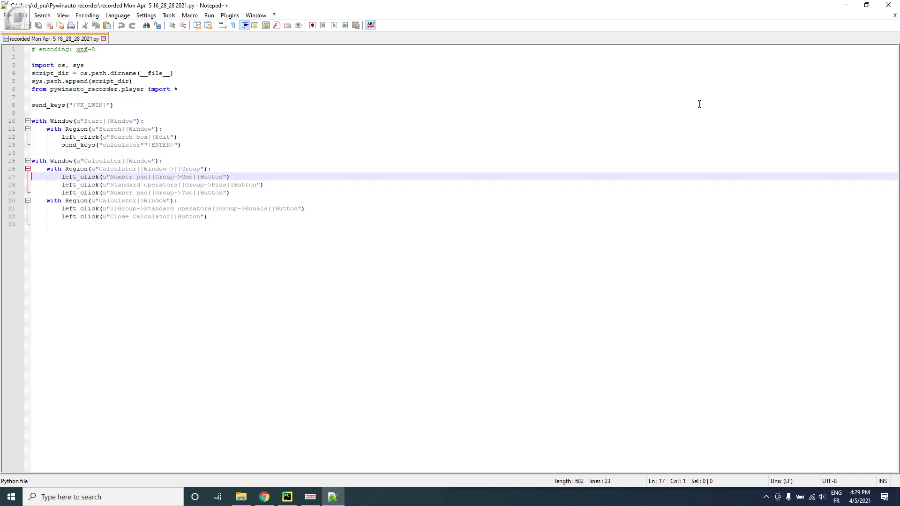
pyautogui.press('Home')
pyautogui.write('pywinauto_wrapper.')
pyautogui.write(' =')
pyautogui.press('End')
pyautogui.press('Return')
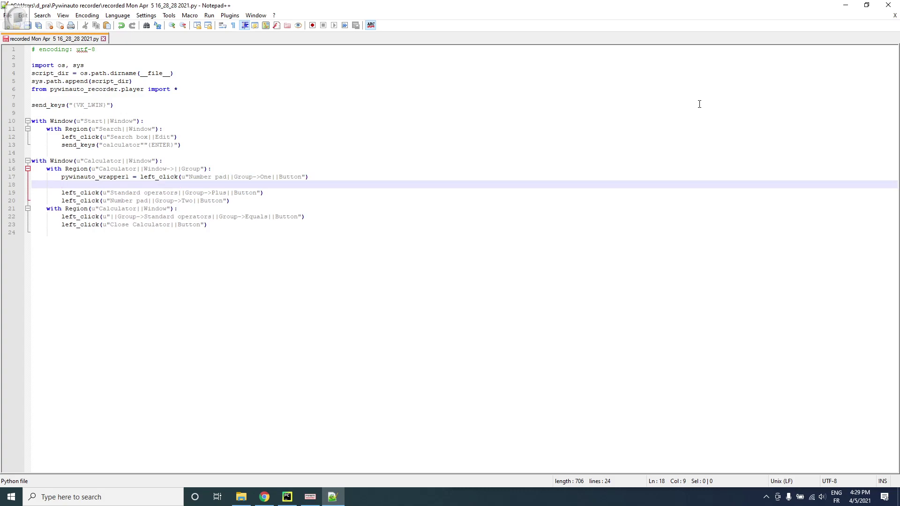
pyautogui.write("pywinauto_wrapper1.draw_outline(colour='red', thickness=22)")
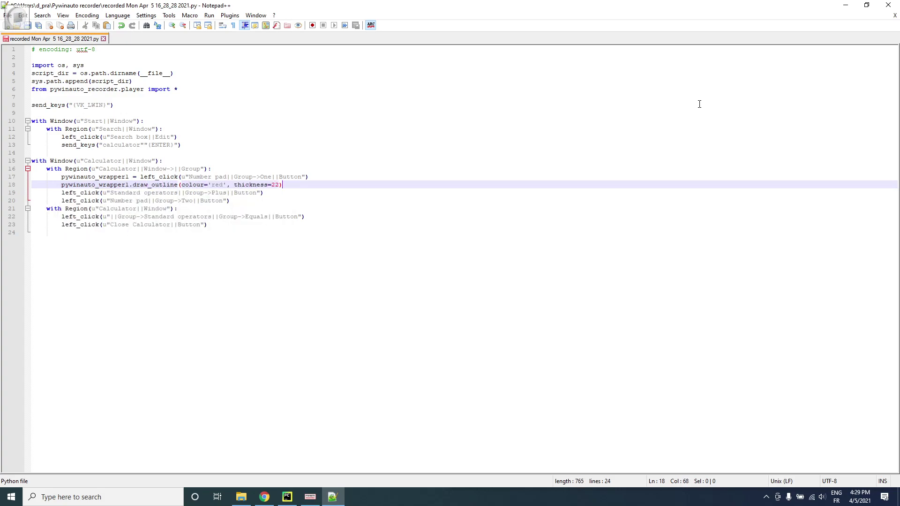
# Assign the Plus button's left_click to pywinauto_wrapper2 and add pywinauto_wrapper2.draw_outline(colour='green', thickness=22) on a new line below it
pyautogui.press('Down')
pyautogui.press('Home')
pyautogui.write('pywinauto_wrapper')
pyautogui.write('2 =')
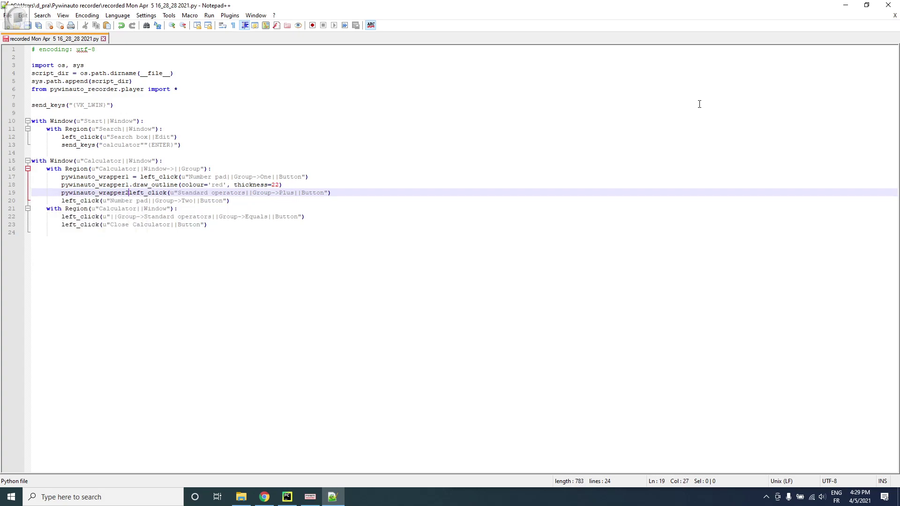
pyautogui.press('End')
pyautogui.press('Return')
pyautogui.write('pywinauto_wrapper2.draw_outli')
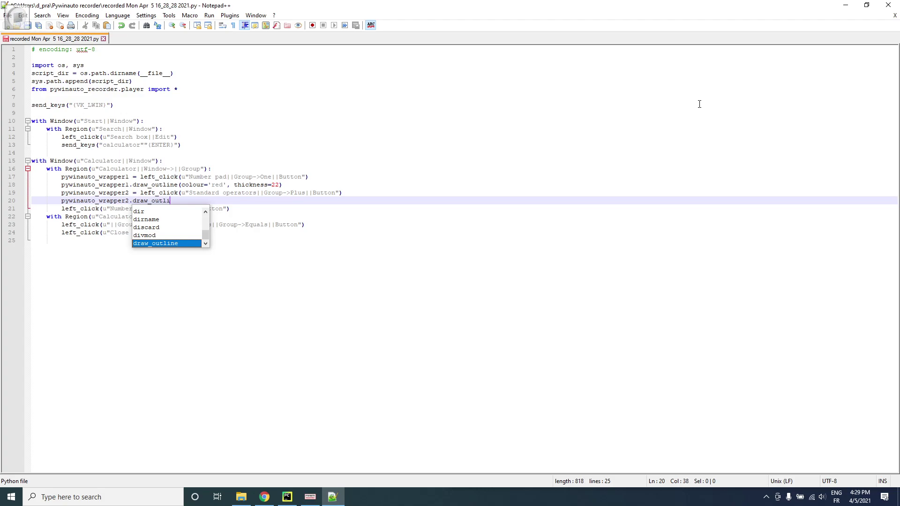
pyautogui.write("ne(colour='green', thickness=22)")
# Assign the Two button's left_click to pywinauto_wrapper3, add pywinauto_wrapper3.draw_outline(colour='blue', thickness=22) below it, and save and close the script
pyautogui.press('Down')
pyautogui.press('Home')
pyautogui.write('pywinauto_wrapper3 =')
pyautogui.press('End')
pyautogui.press('Return')
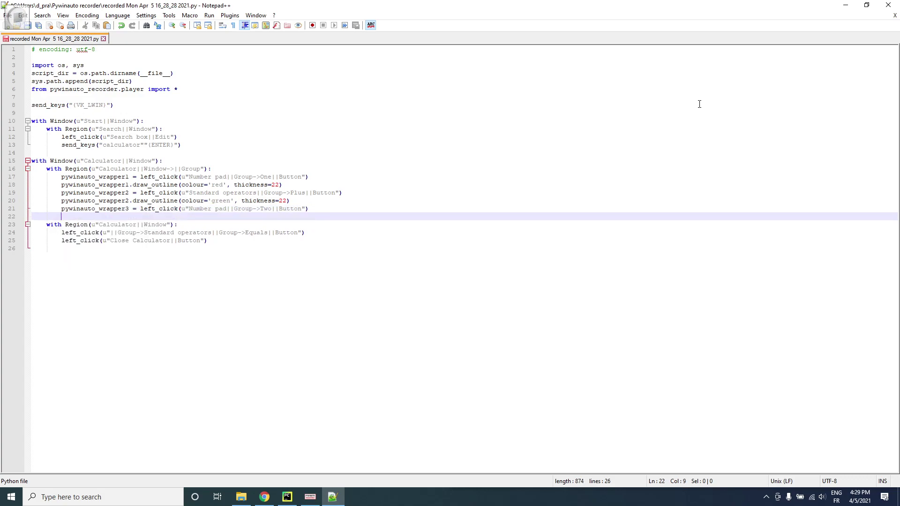
pyautogui.write("pywinauto_wrapper3.draw_outline(colour='blue', thickness=22)")
pyautogui.hotkey('ctrl', 's')
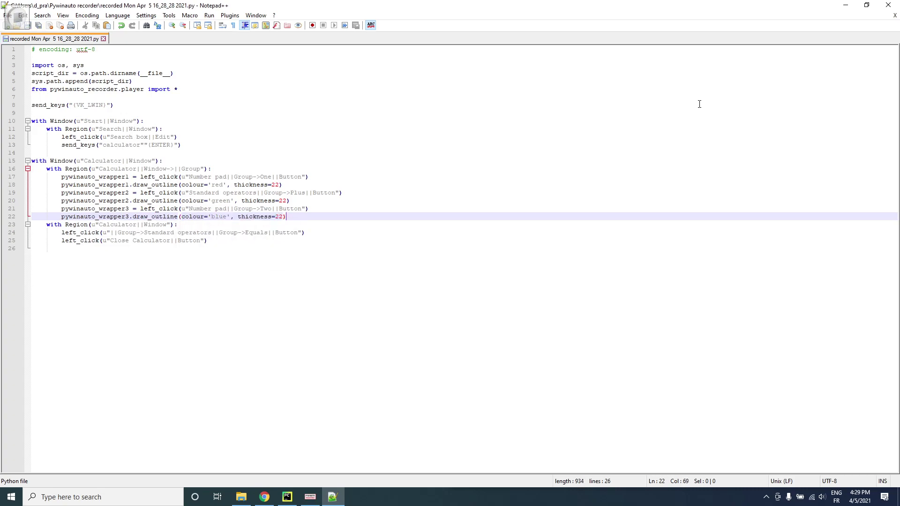
pyautogui.hotkey('alt', 'F4')
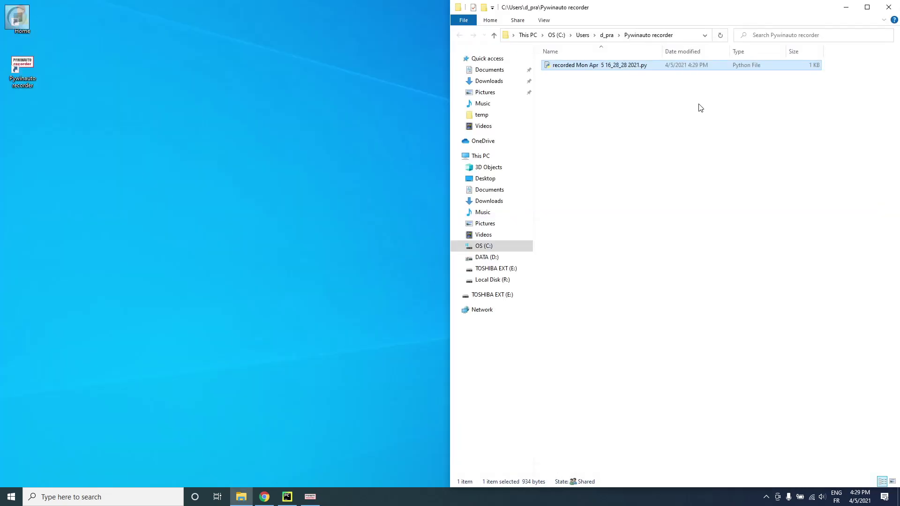
# Quit the Pywinauto recorder instance running in the background
pyautogui.press('super')
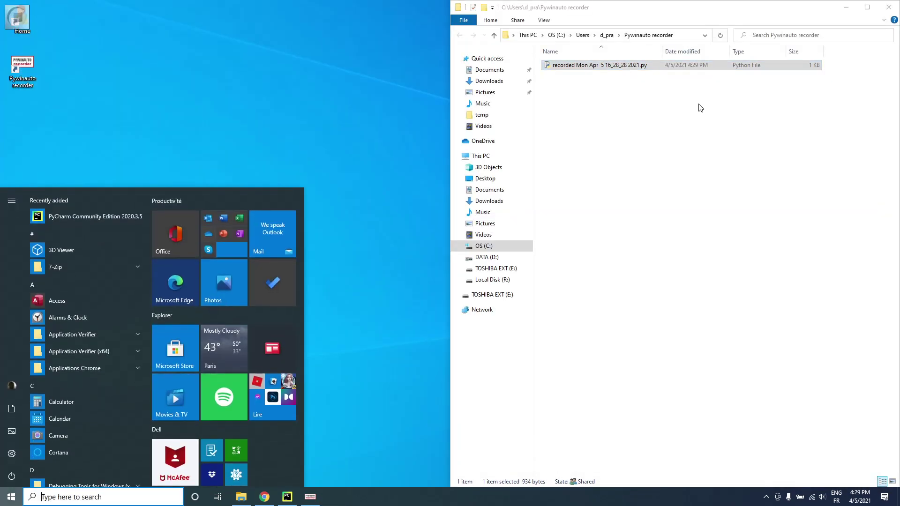
pyautogui.click(766, 497)
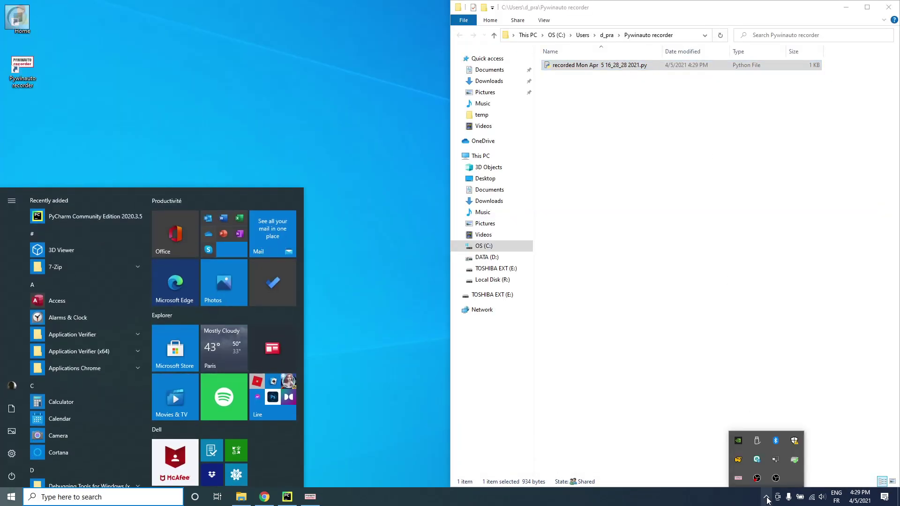
pyautogui.rightClick(739, 478)
pyautogui.click(765, 472)
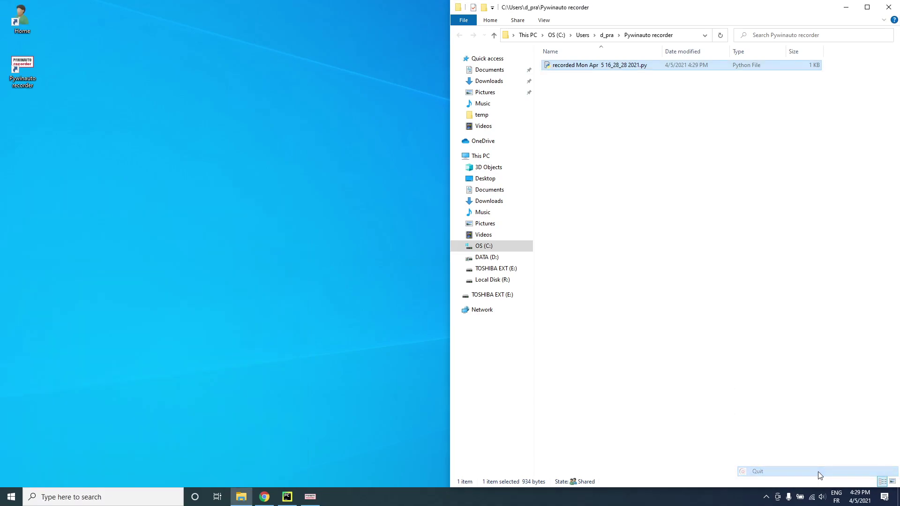
# Replay the edited script with the Pywinauto recorder desktop shortcut so that it calculates 1 + 2 in the Calculator and closes it
pyautogui.moveTo(609, 65); pyautogui.dragTo(22, 69)
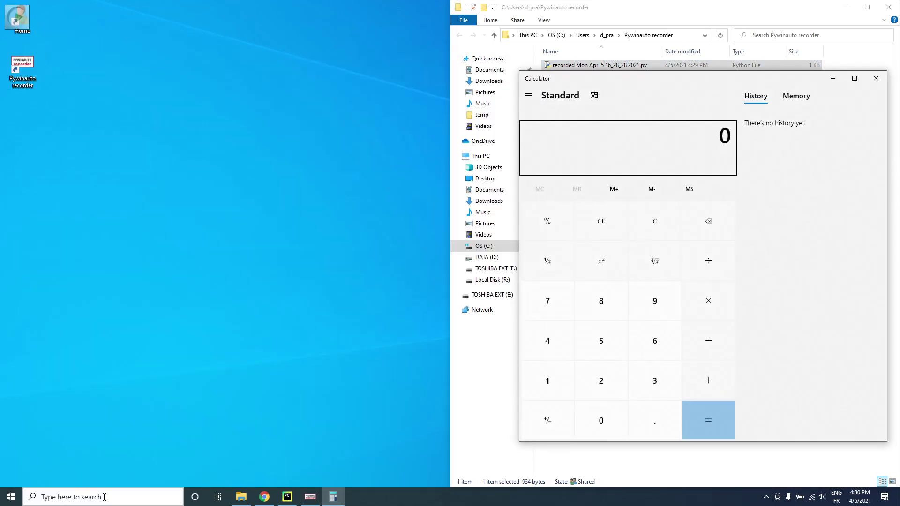
pyautogui.click(547, 380)
pyautogui.click(698, 384)
pyautogui.click(617, 386)
pyautogui.click(684, 415)
pyautogui.click(876, 79)
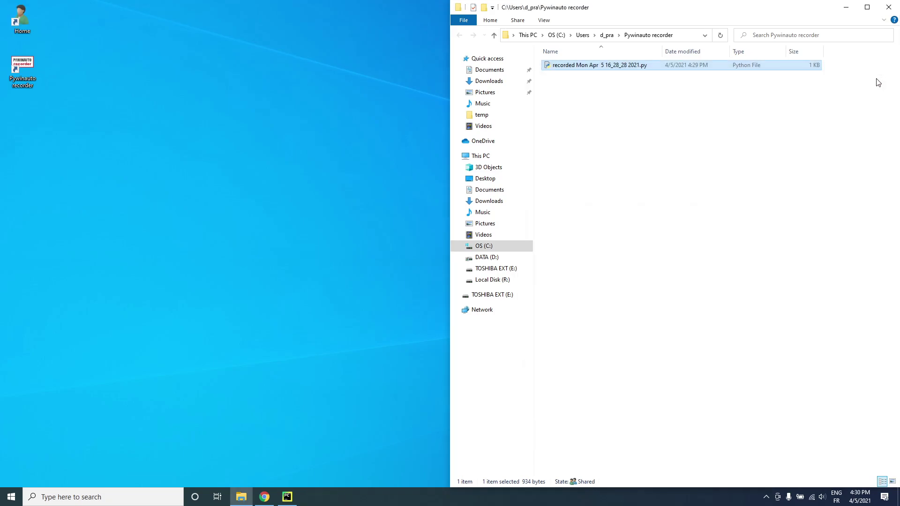